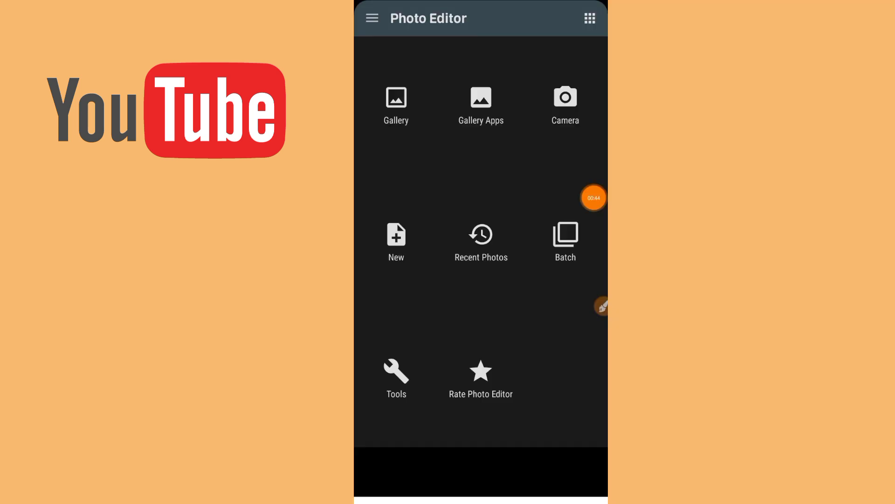
Open the first 1080 × 2340 Hindi quiz screenshot from Recent Images in Photo Editor.
click(480, 250)
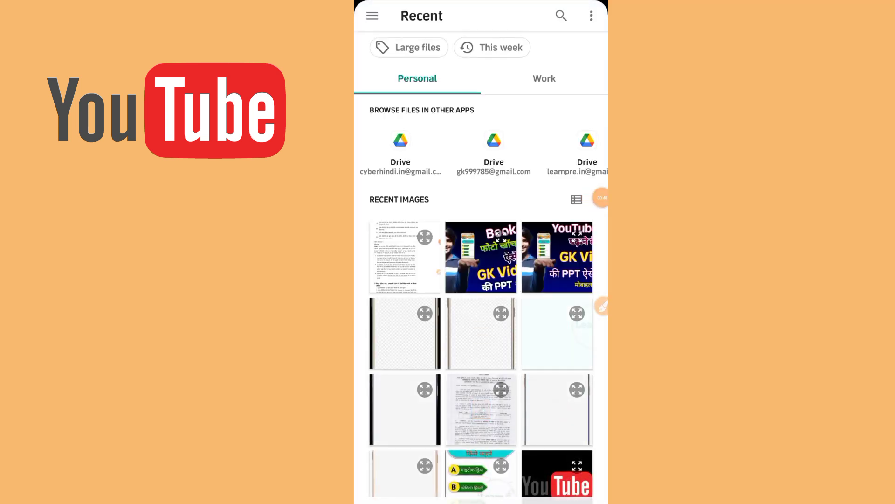
click(404, 257)
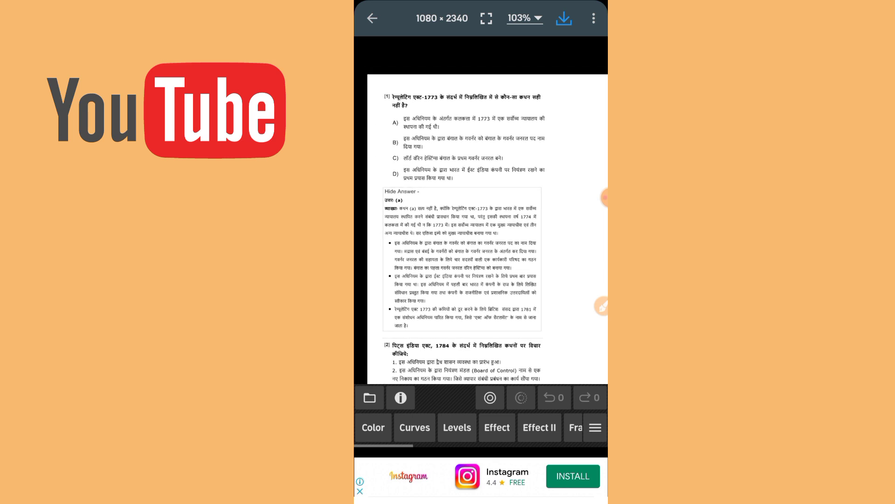
scroll(480, 427, right, 1)
scroll(480, 427, right, 3)
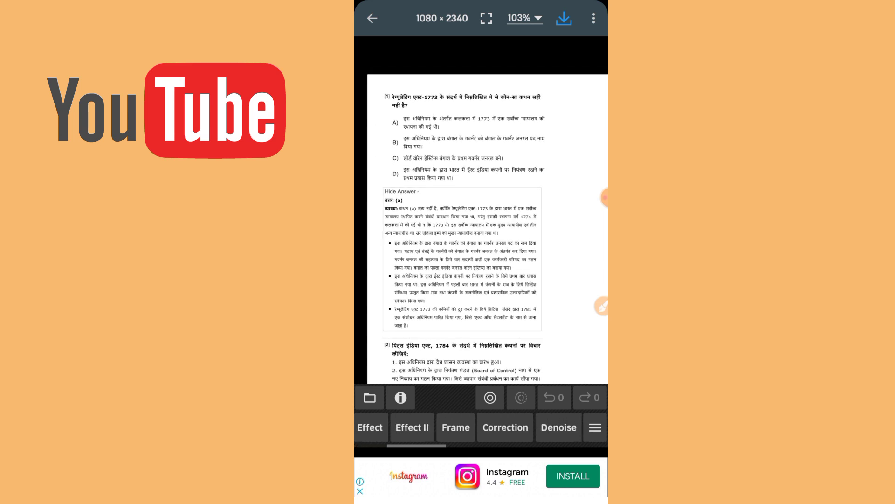
scroll(480, 427, right, 4)
scroll(481, 427, right, 1)
scroll(481, 427, right, 1)
scroll(480, 427, right, 2)
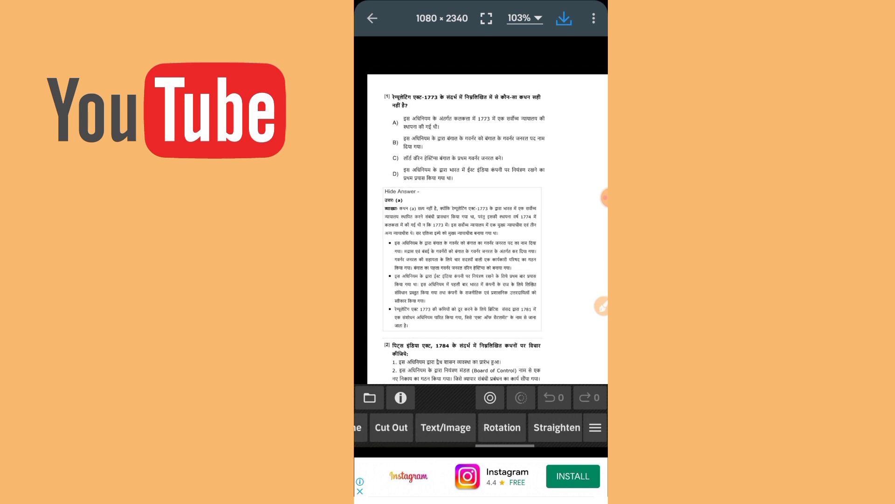
scroll(480, 427, right, 1)
scroll(481, 427, right, 2)
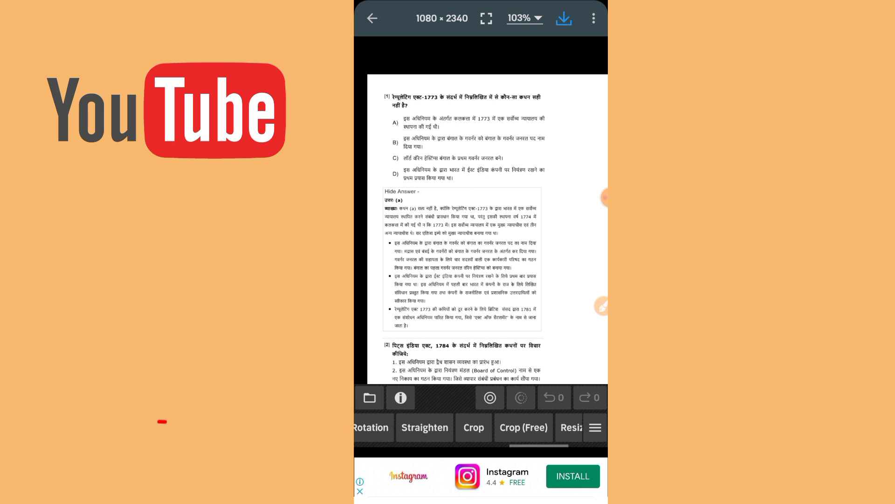
scroll(480, 427, right, 1)
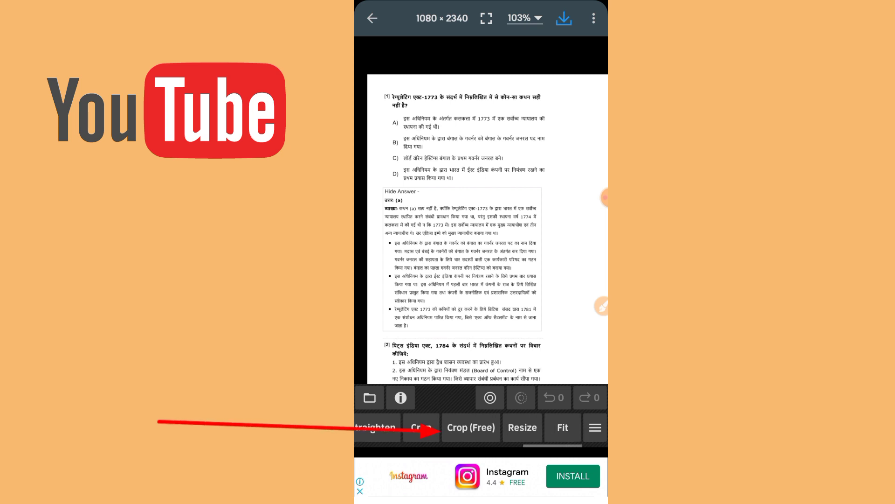
Free-crop the screenshot to question 1 and its four options, giving an 805 × 426 image.
click(471, 427)
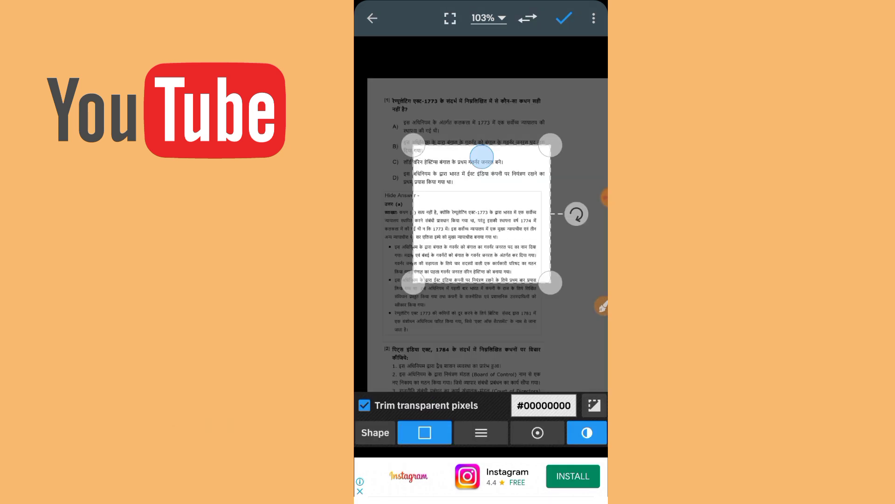
drag(482, 156, 444, 97)
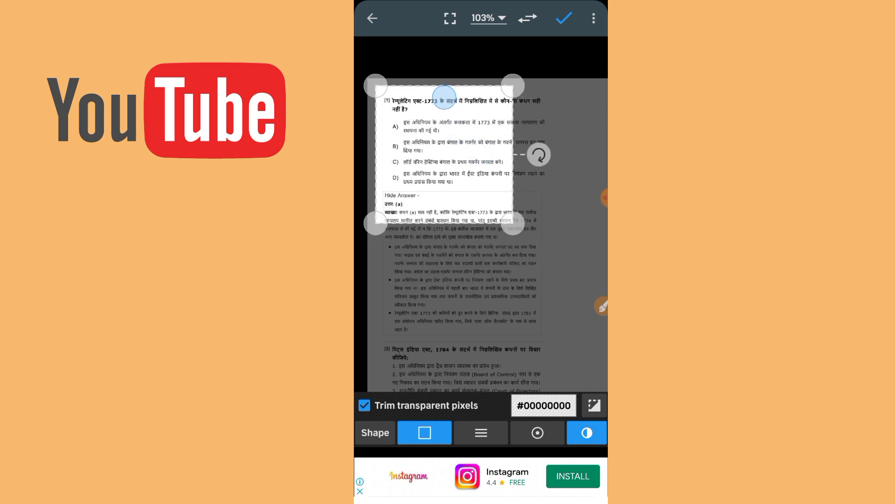
drag(445, 98, 473, 98)
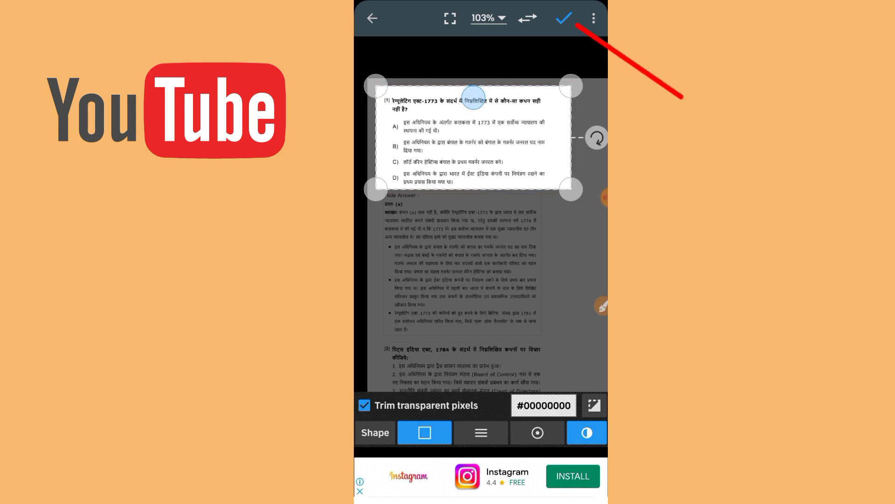
click(563, 18)
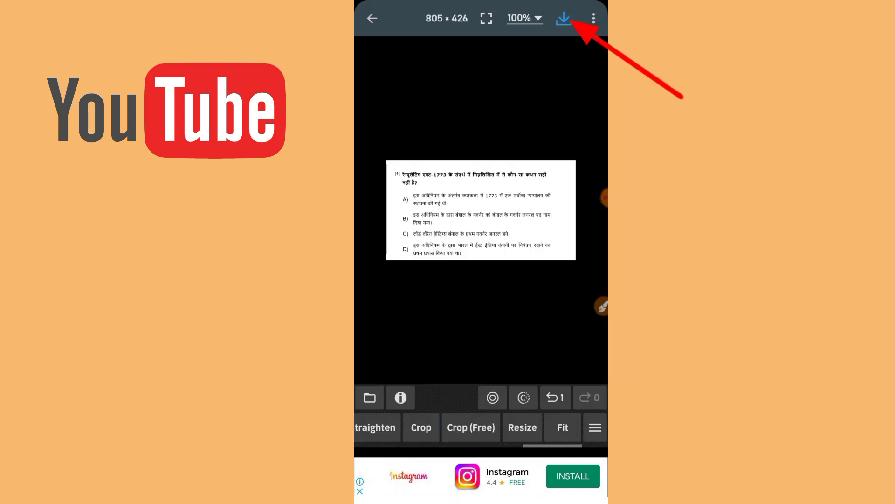
Save the 805 × 426 cropped question image to the gallery.
click(564, 17)
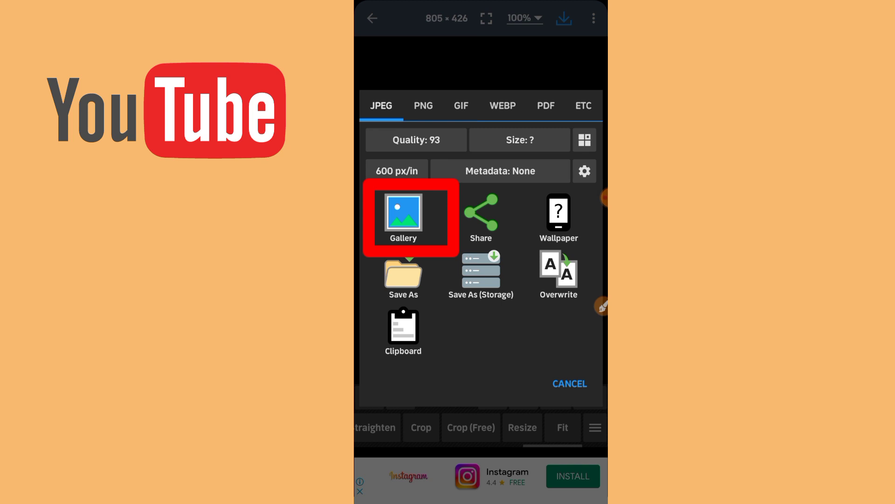
click(403, 212)
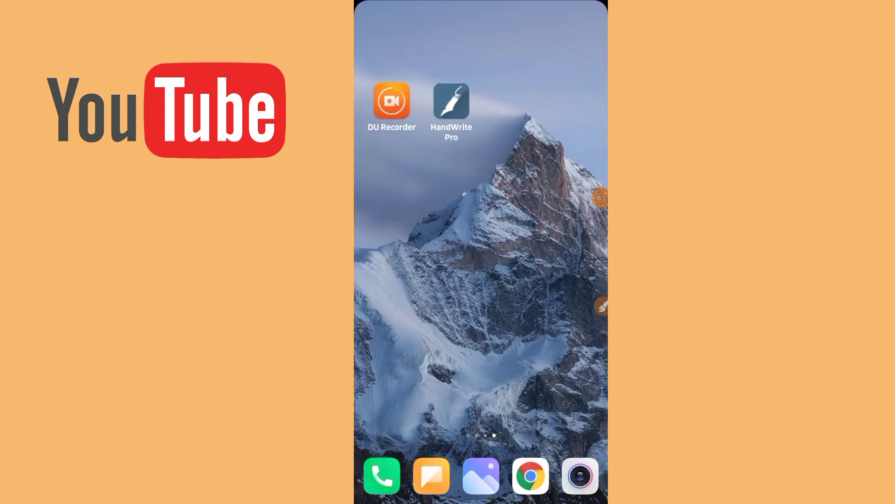
Launch HandWrite Pro to show its documents: Unnamed Backup, Unnamed and Introduction.
click(602, 306)
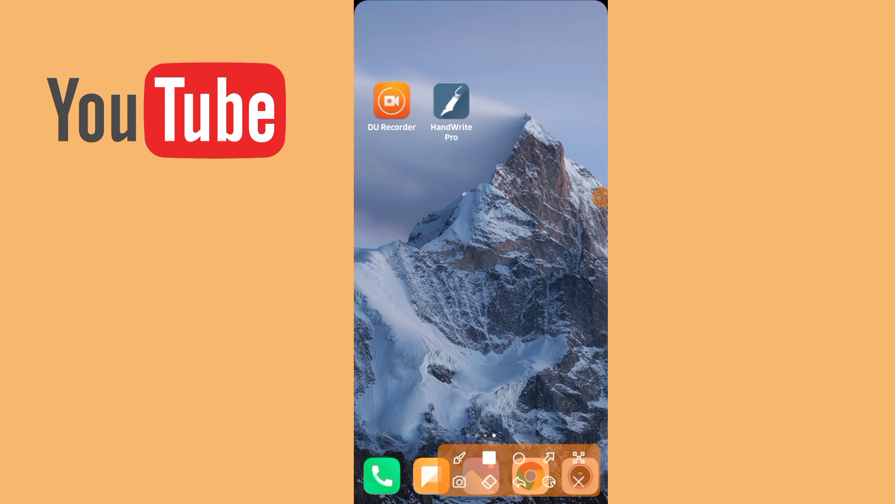
mouse_move(426, 73)
mouse_down()
mouse_move(479, 146)
mouse_move(505, 156)
mouse_move(491, 149)
mouse_up()
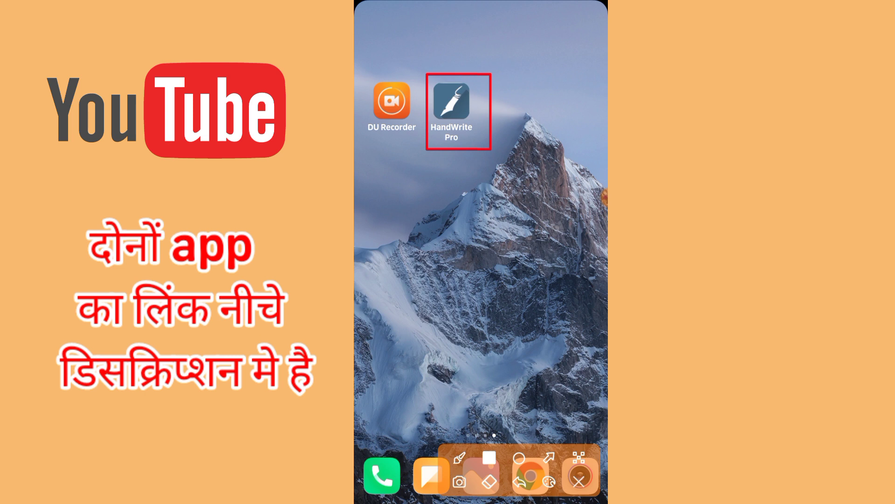
click(578, 482)
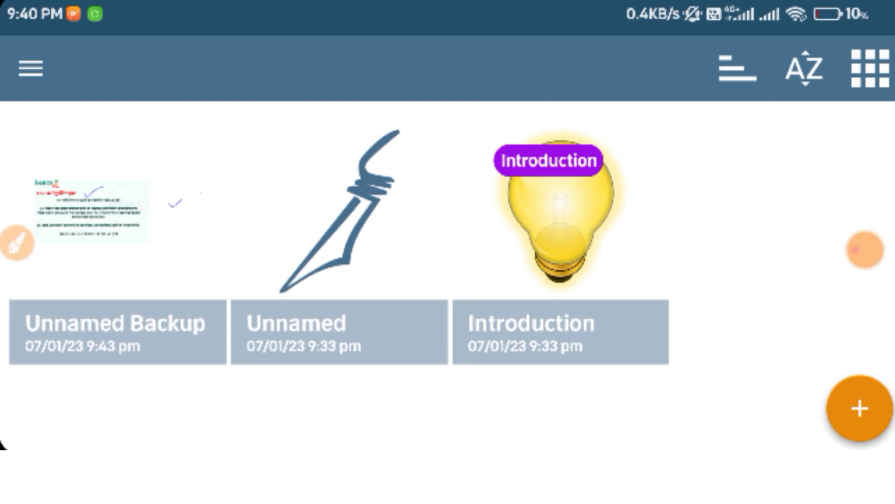
Expand the orange + button to reveal PDF Import, SVG Import and New document.
click(18, 243)
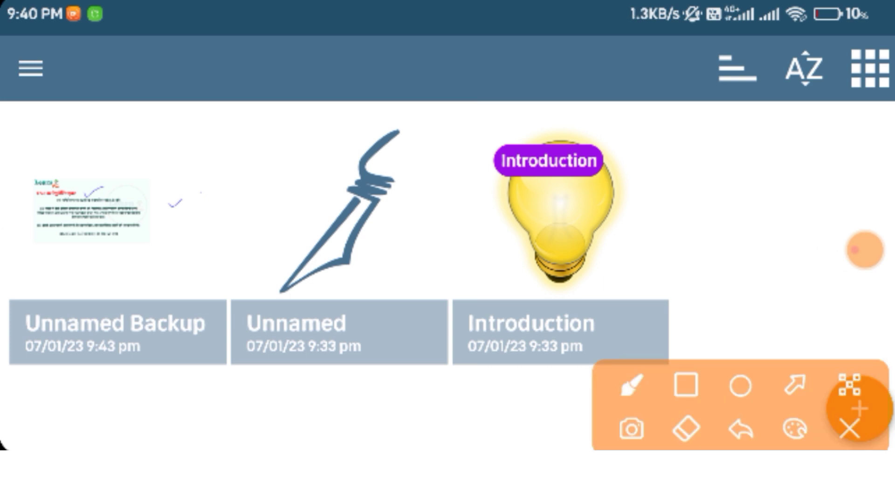
click(795, 384)
drag(726, 238, 844, 378)
click(850, 428)
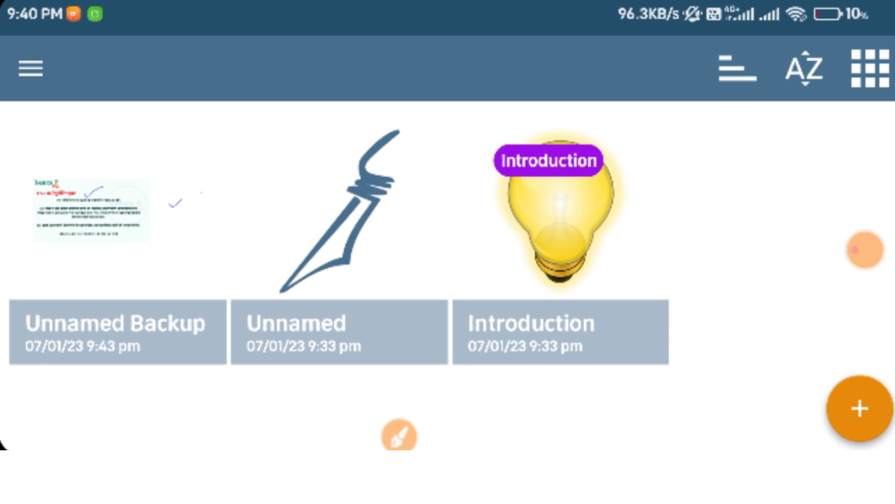
click(860, 408)
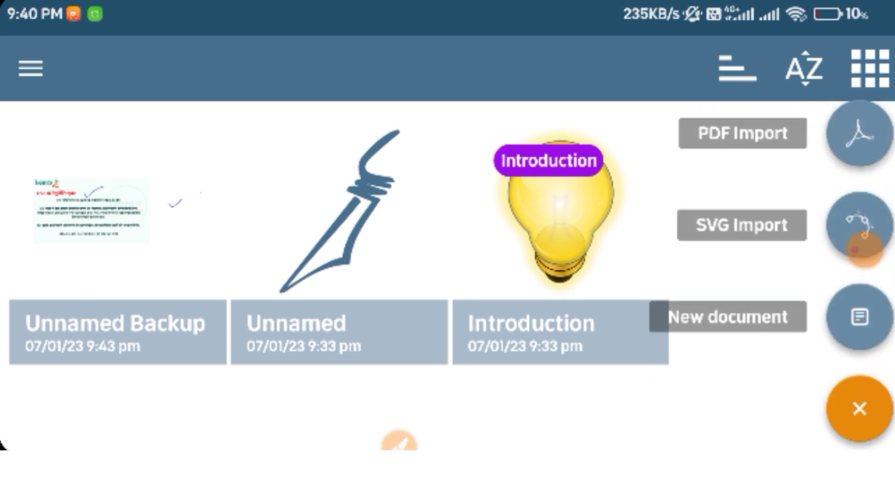
Open a blank one-page note with its pen colour choices showing, black still selected.
click(399, 441)
drag(532, 249, 672, 138)
mouse_move(653, 107)
mouse_down()
mouse_move(654, 147)
mouse_move(755, 108)
mouse_move(655, 109)
mouse_up()
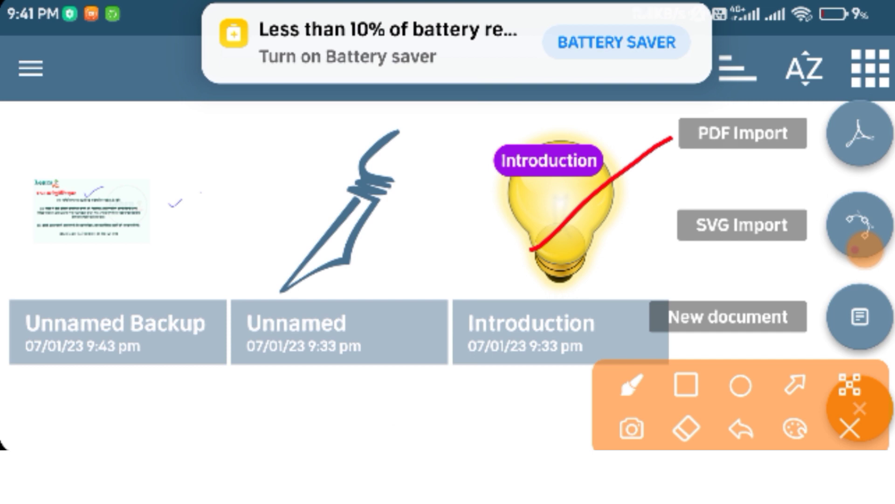
click(795, 385)
drag(527, 281, 640, 321)
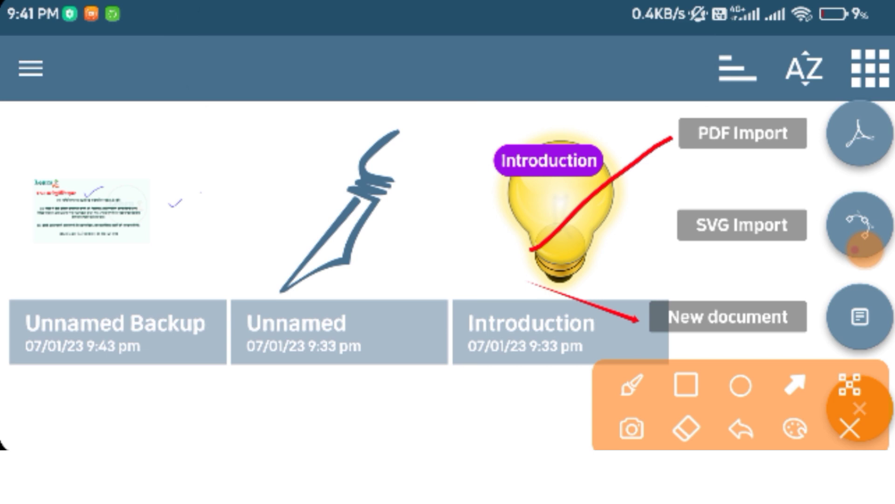
mouse_move(639, 285)
mouse_down()
mouse_move(640, 321)
mouse_move(829, 347)
mouse_up()
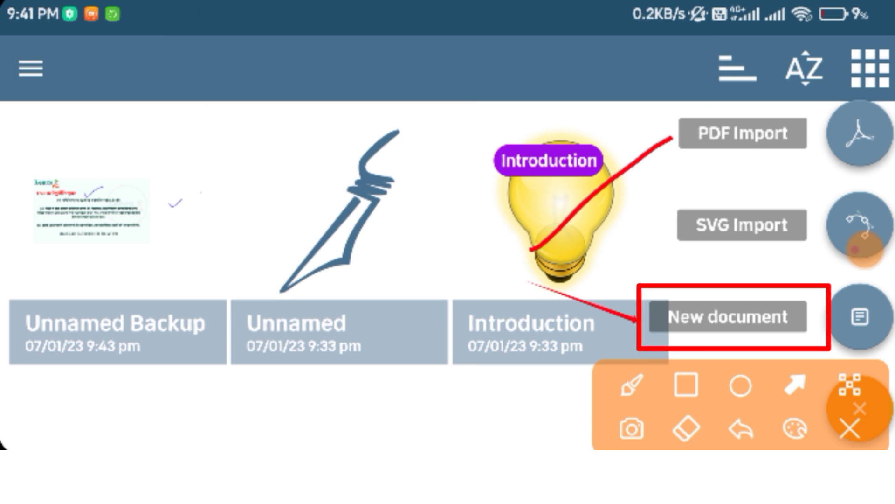
click(740, 428)
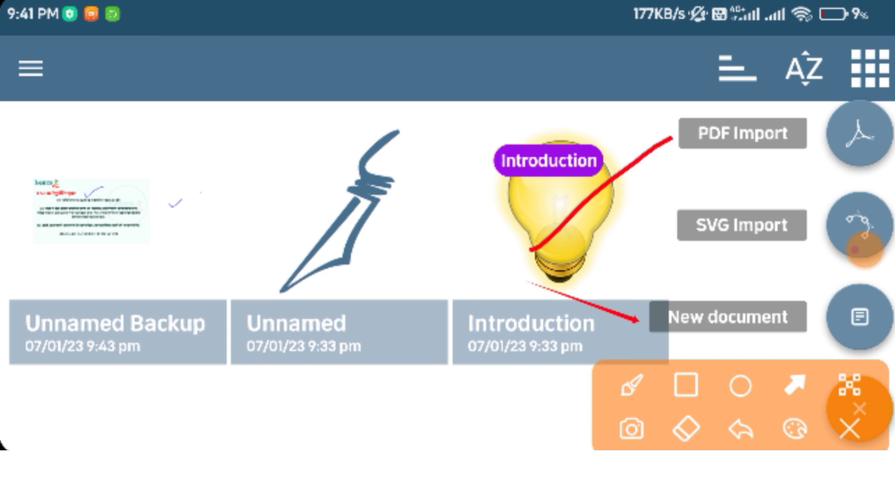
click(850, 428)
Create a new blank document and draw a first stroke in dark green ink.
click(728, 317)
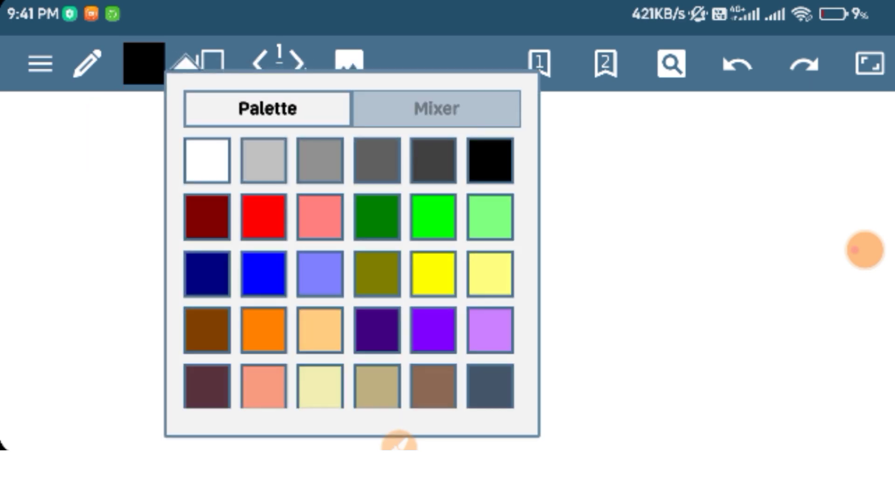
click(377, 216)
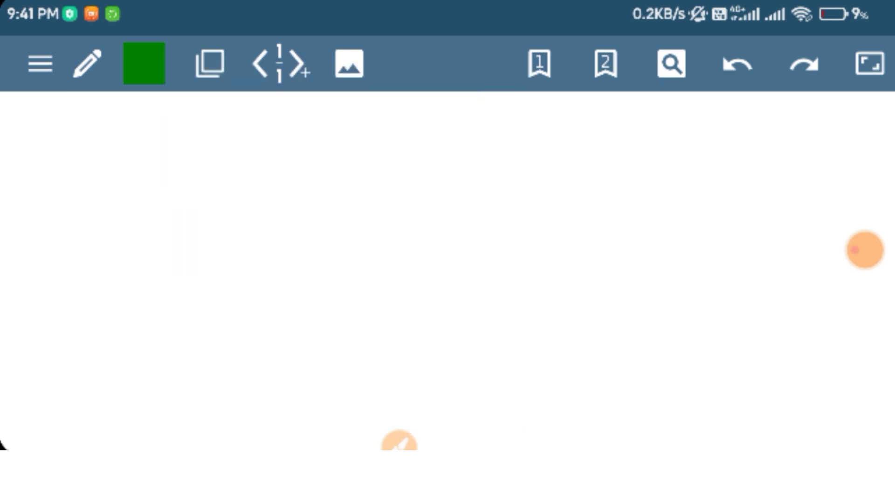
mouse_move(378, 144)
mouse_down()
mouse_move(343, 154)
mouse_move(181, 302)
mouse_move(134, 264)
mouse_move(226, 230)
mouse_move(76, 246)
mouse_move(319, 201)
mouse_move(315, 147)
mouse_move(372, 267)
mouse_up()
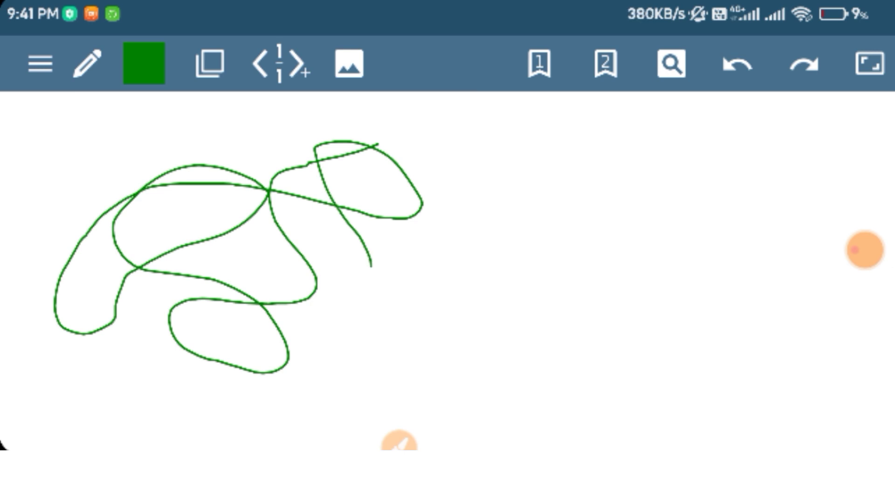
Draw several more green freehand strokes to build up the scribble.
mouse_move(463, 245)
mouse_down()
mouse_move(509, 274)
mouse_move(554, 272)
mouse_up()
drag(420, 347, 571, 276)
mouse_move(522, 325)
mouse_down()
mouse_move(499, 350)
mouse_move(489, 409)
mouse_up()
drag(570, 277, 633, 243)
drag(586, 245, 620, 299)
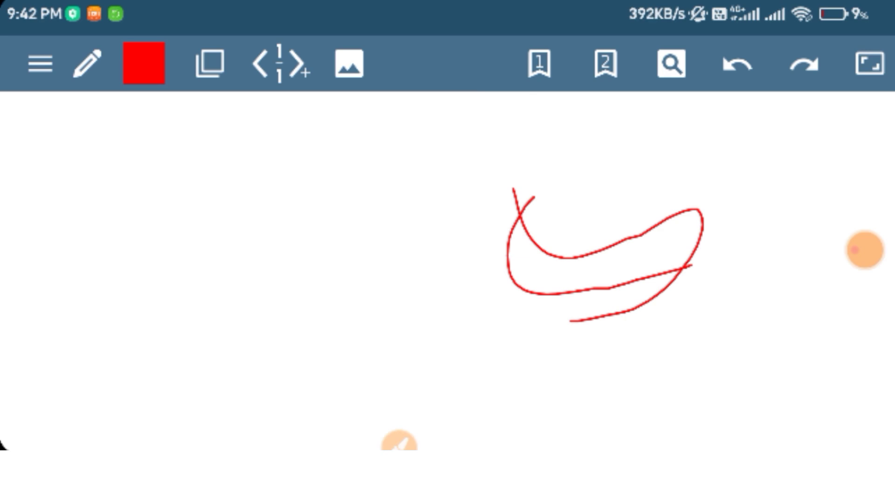
Set the pen width to 10 and draw two thick red test strokes.
click(87, 64)
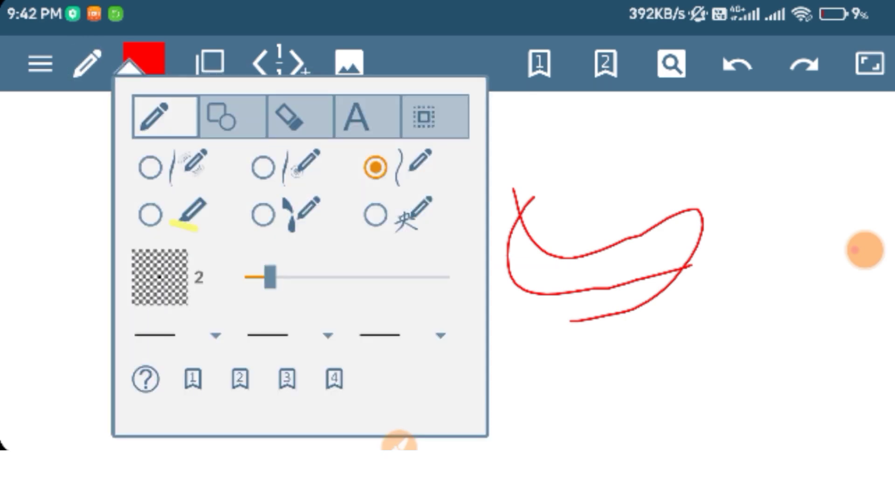
drag(270, 277, 347, 277)
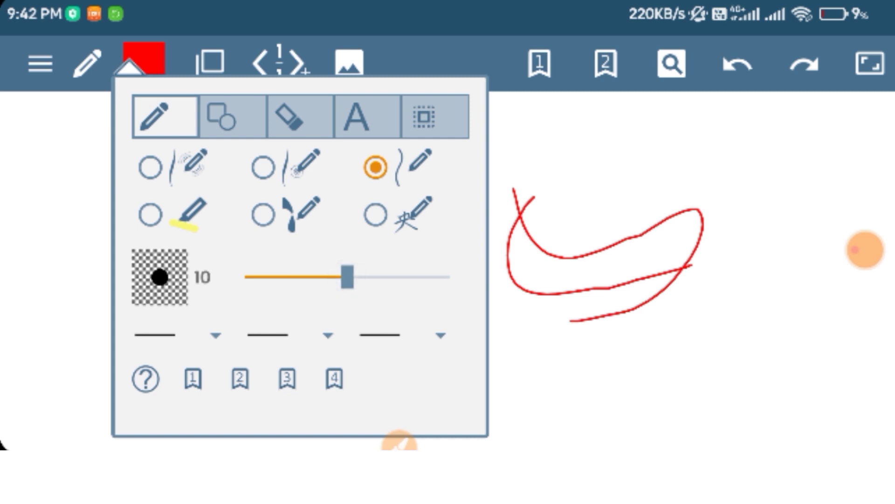
mouse_move(544, 135)
mouse_down()
mouse_move(700, 170)
mouse_move(655, 229)
mouse_up()
mouse_move(464, 150)
mouse_down()
mouse_move(450, 228)
mouse_move(382, 293)
mouse_up()
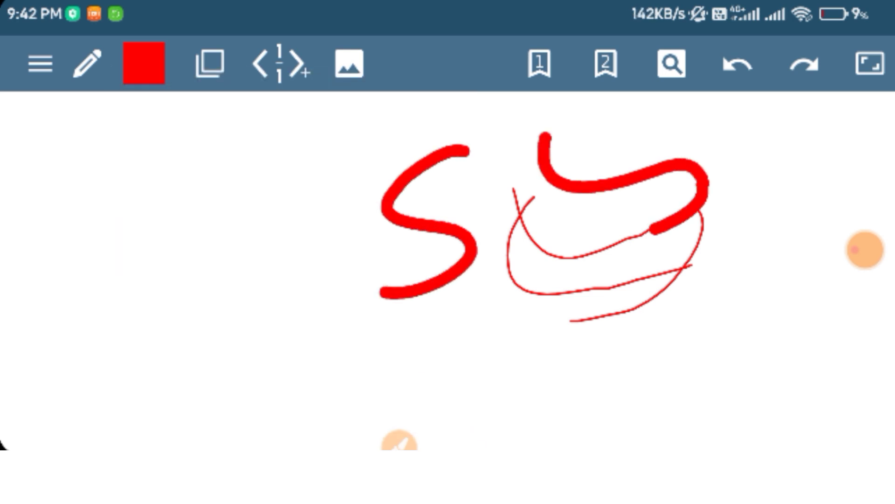
Switch to the eraser and wipe every stroke off the page.
click(87, 63)
click(299, 116)
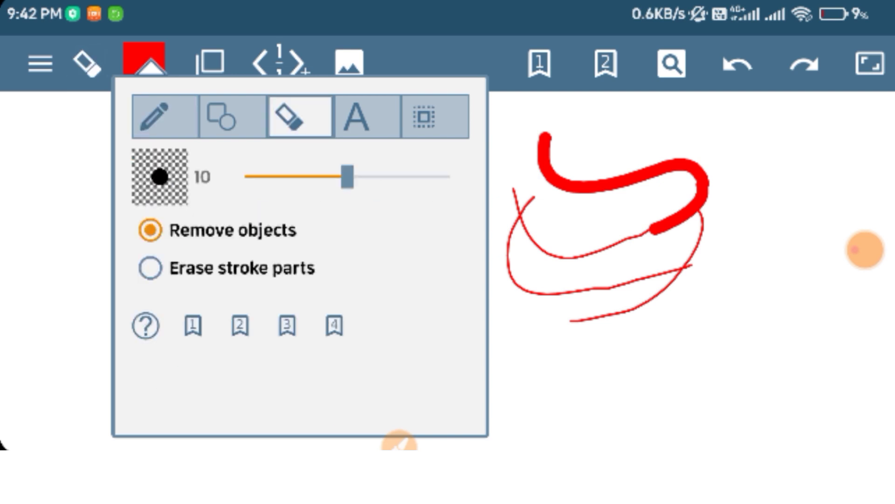
click(144, 63)
drag(676, 187, 420, 280)
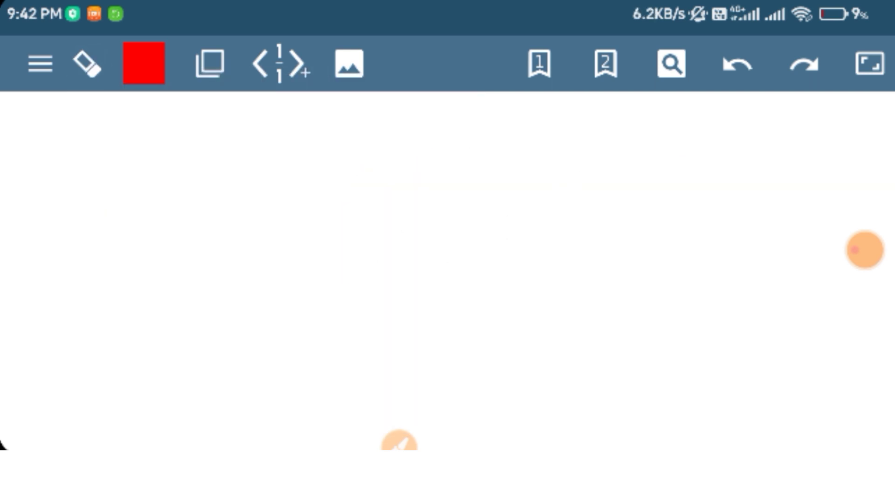
Return to the freehand red pen and draw three practice strokes.
click(86, 63)
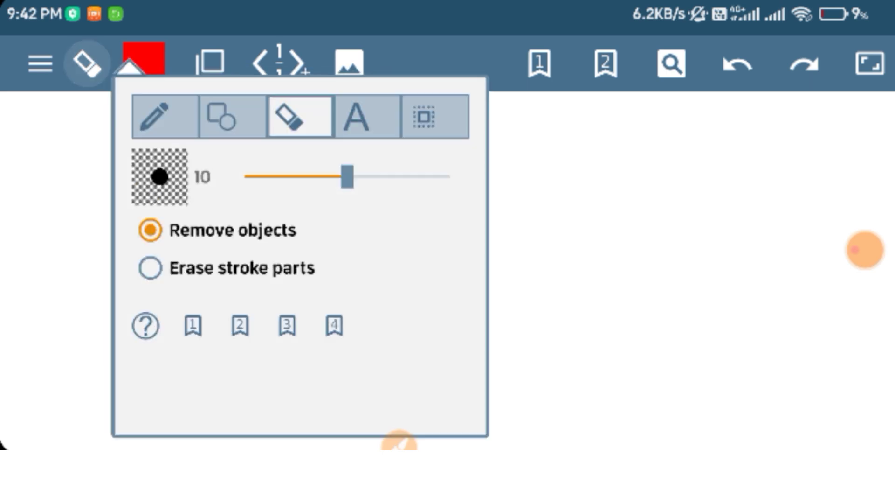
click(165, 116)
click(144, 63)
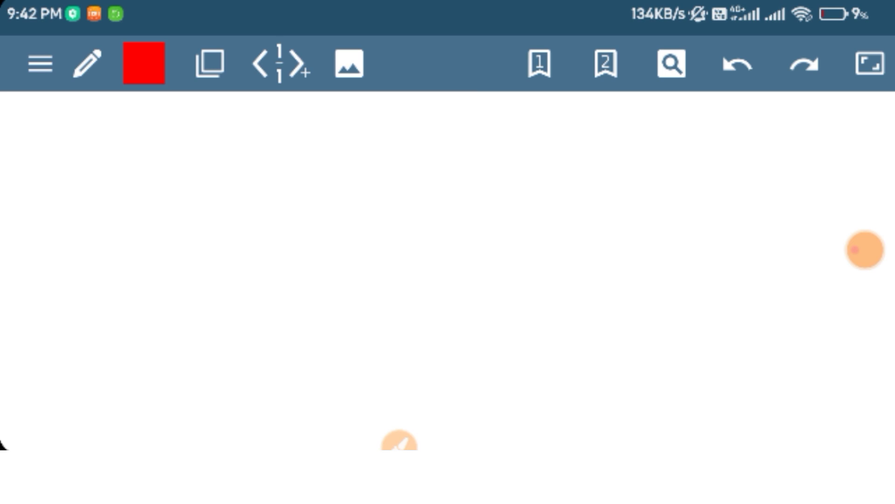
mouse_move(254, 172)
mouse_down()
mouse_move(208, 322)
mouse_move(351, 298)
mouse_up()
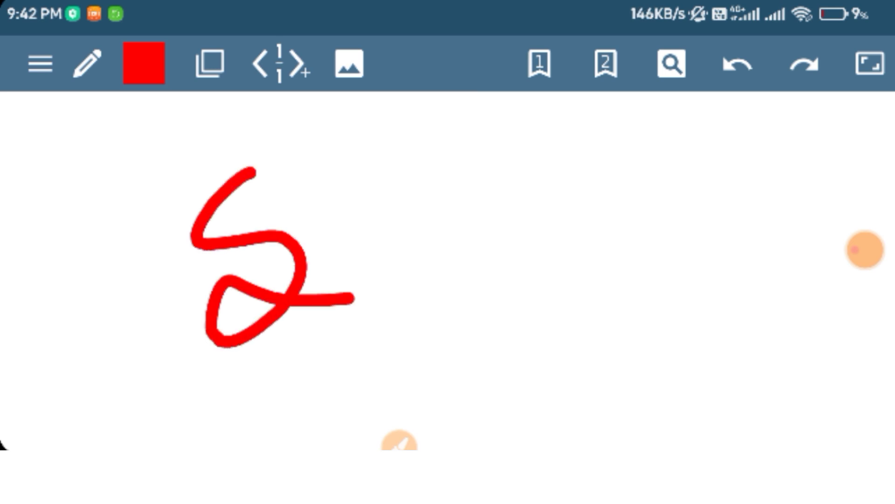
mouse_move(418, 209)
mouse_down()
mouse_move(396, 184)
mouse_move(461, 243)
mouse_up()
mouse_move(536, 140)
mouse_down()
mouse_move(496, 196)
mouse_move(555, 252)
mouse_up()
Undo and redraw the practice strokes, leaving a single thick red arrow.
click(737, 64)
click(737, 64)
drag(467, 150, 383, 293)
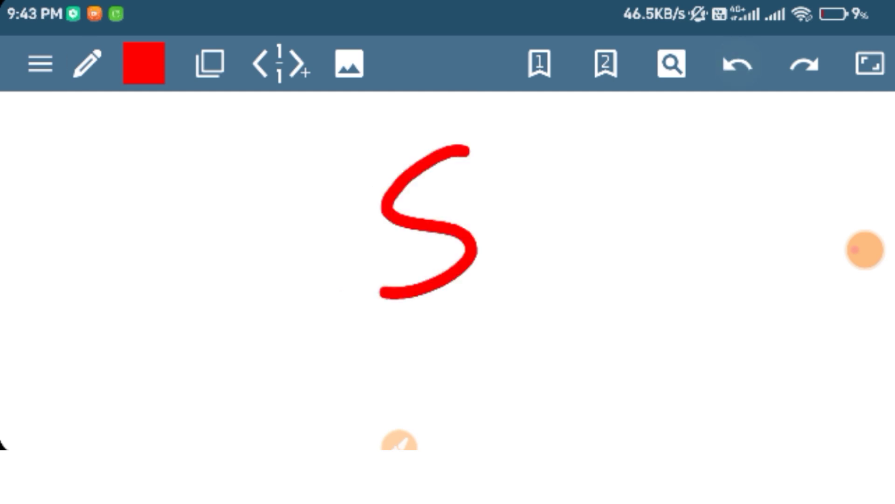
drag(534, 198, 692, 265)
drag(513, 189, 570, 321)
drag(546, 136, 653, 229)
click(737, 64)
click(738, 64)
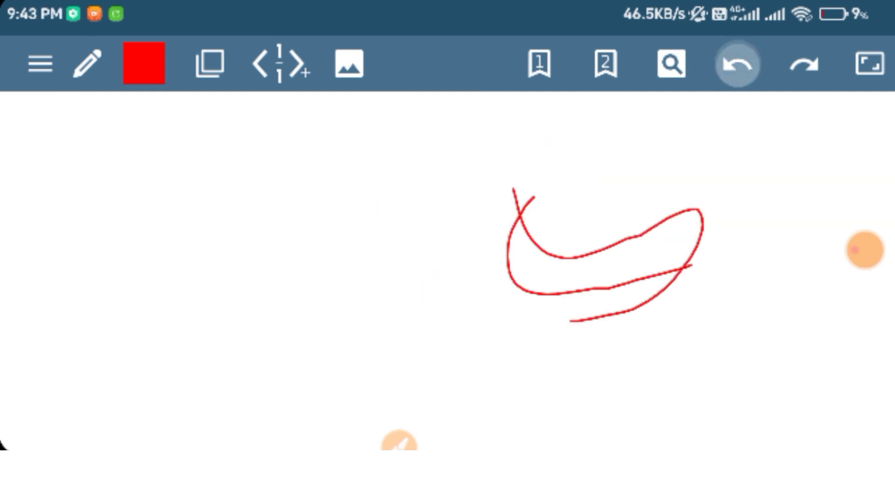
click(737, 64)
drag(263, 191, 346, 85)
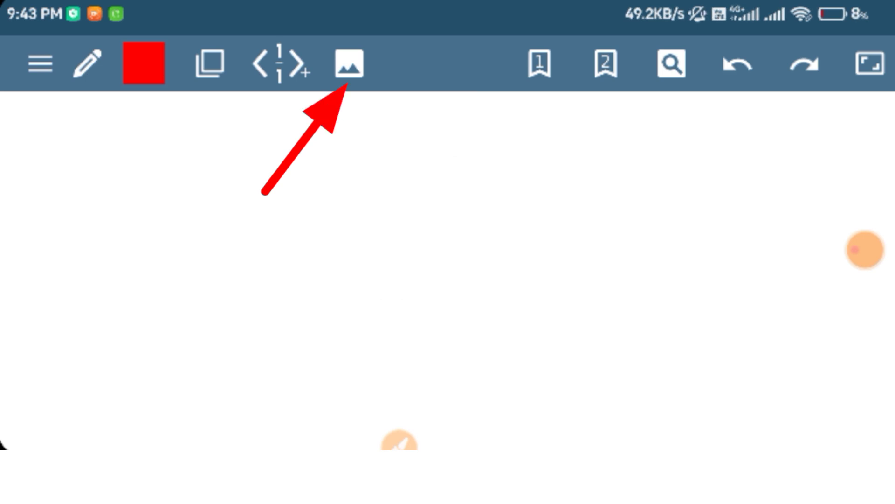
Import the Regulating Act 1773 question image from the gallery onto page 1, then go to page 2.
click(349, 64)
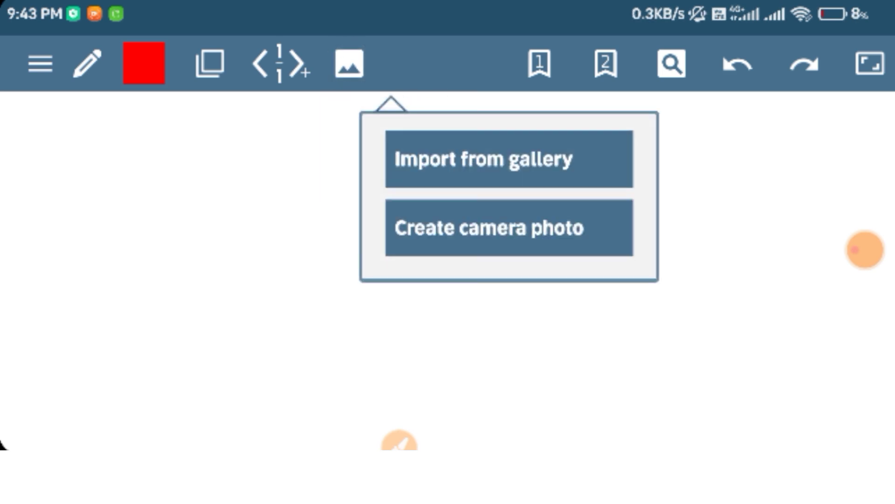
mouse_move(376, 117)
mouse_down()
mouse_move(494, 204)
mouse_move(411, 118)
mouse_move(379, 118)
mouse_up()
click(509, 159)
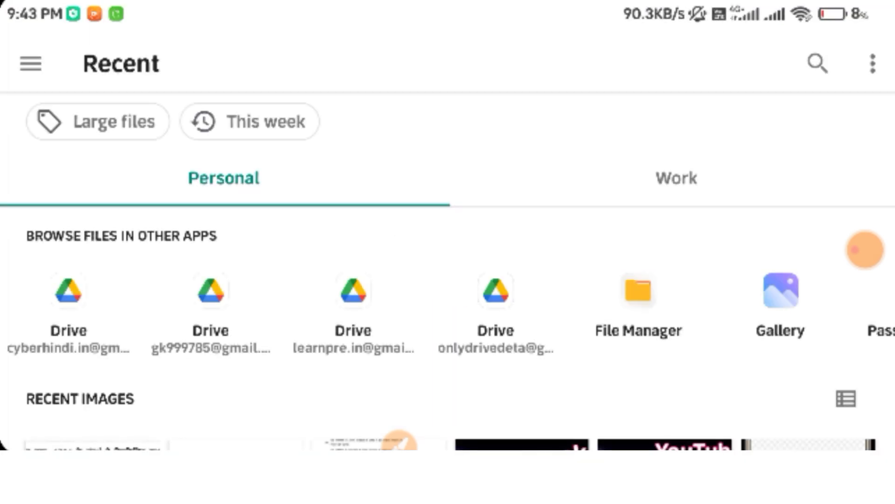
scroll(448, 270, down, 5)
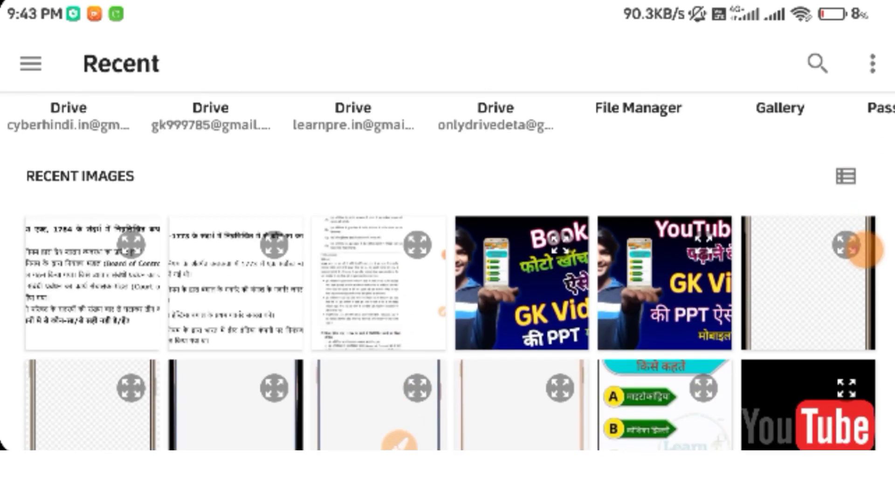
click(235, 282)
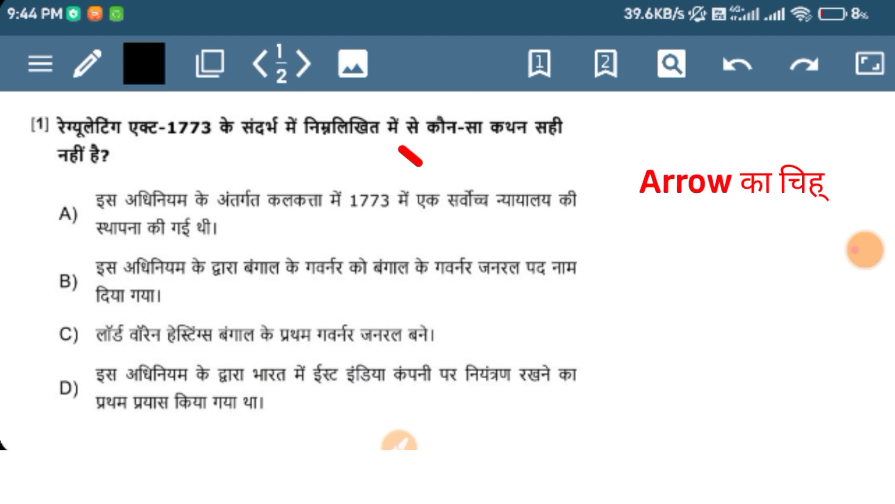
click(304, 64)
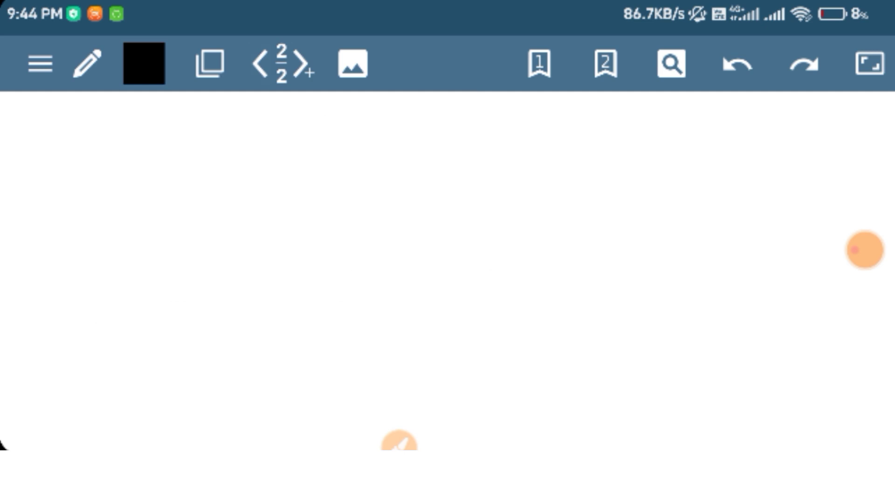
Import the Pitt's India Act 1784 question image onto page 2, enlarged to the page width.
click(353, 63)
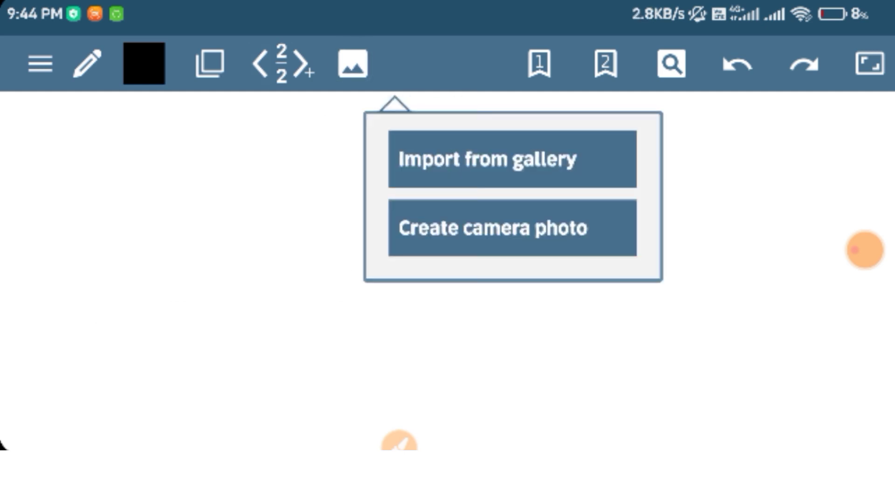
click(488, 159)
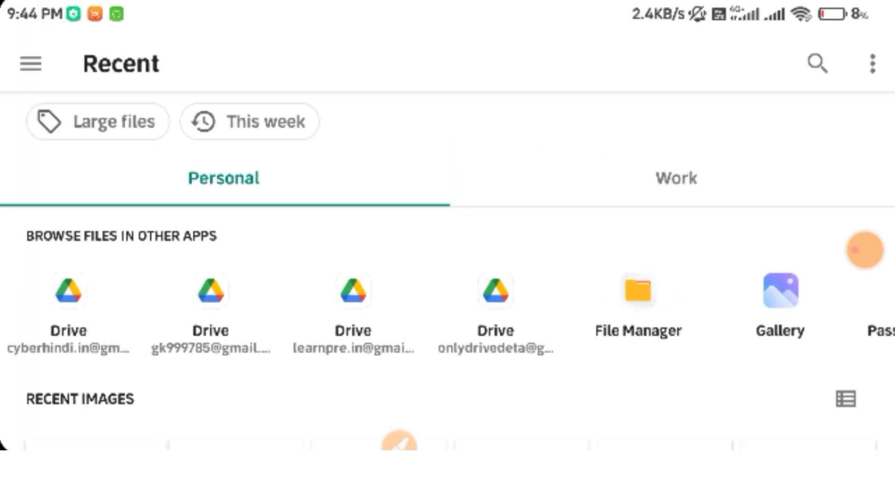
scroll(448, 271, down, 5)
click(92, 270)
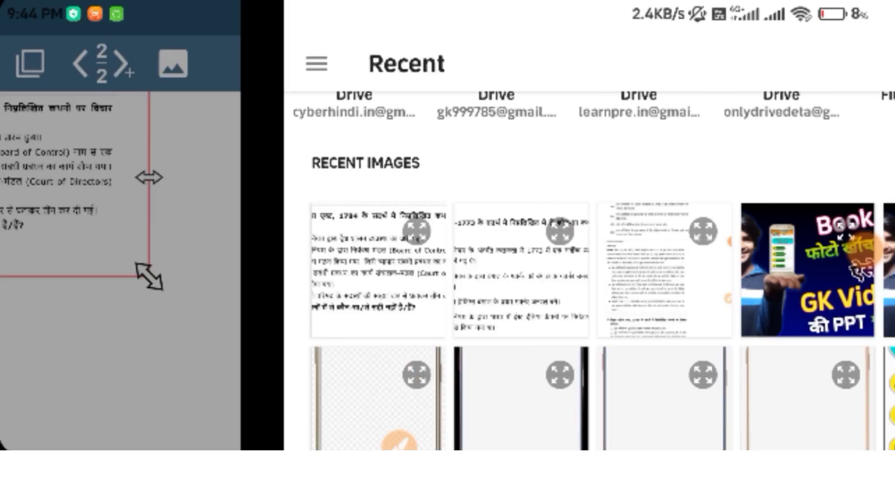
drag(329, 276, 654, 448)
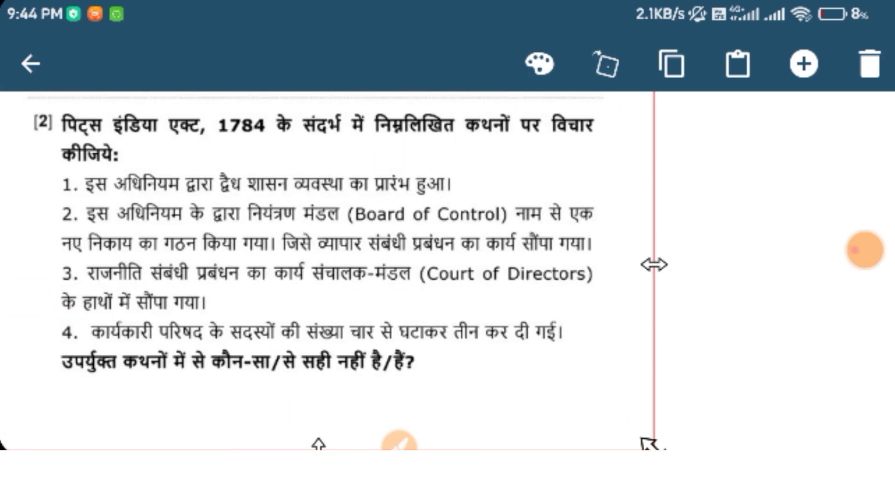
mouse_move(326, 257)
mouse_down()
mouse_move(339, 287)
mouse_move(327, 267)
mouse_up()
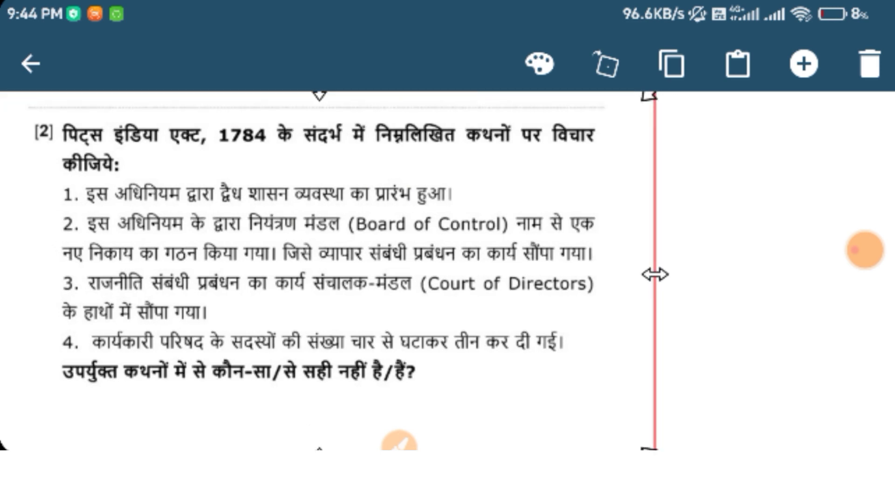
click(30, 63)
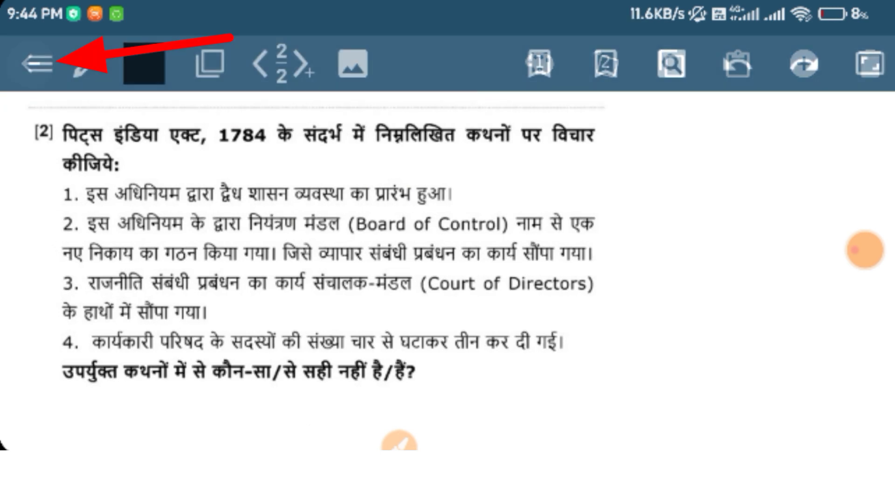
Add a blank third page and browse the gallery's recent images.
click(303, 65)
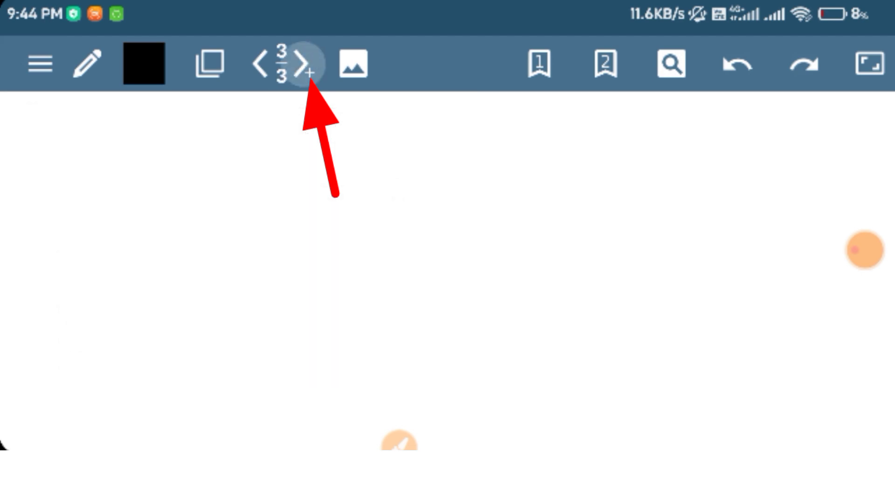
click(354, 64)
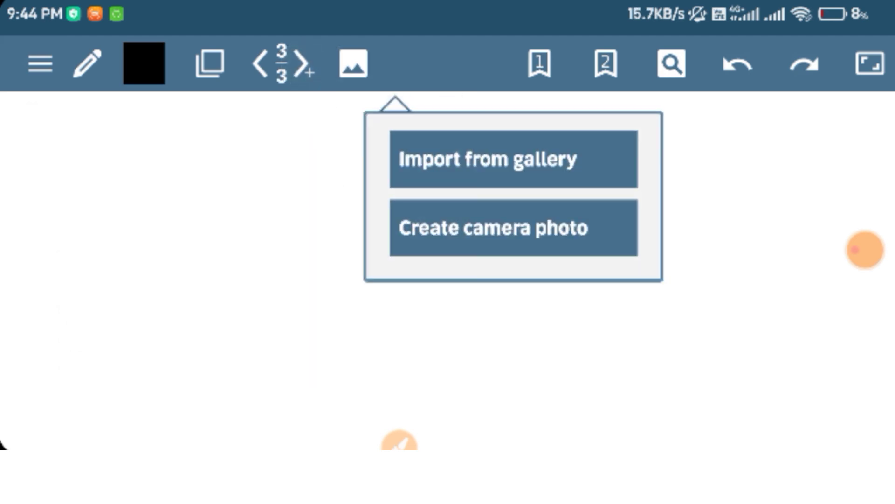
click(483, 159)
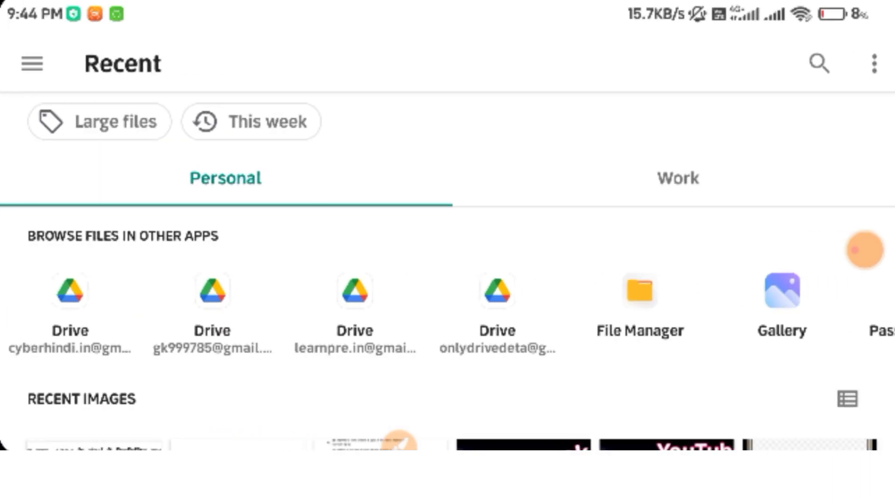
scroll(448, 270, down, 5)
scroll(447, 271, down, 5)
scroll(448, 271, down, 5)
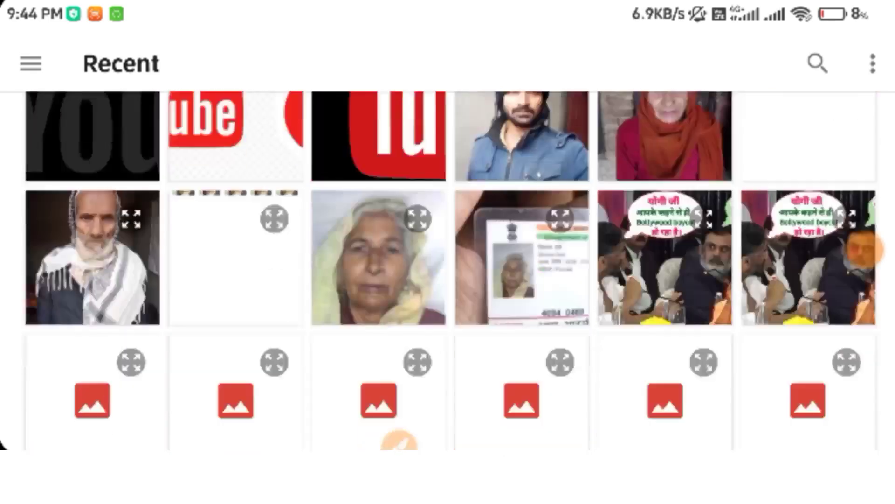
scroll(448, 271, down, 5)
scroll(865, 249, down, 2)
scroll(865, 250, up, 5)
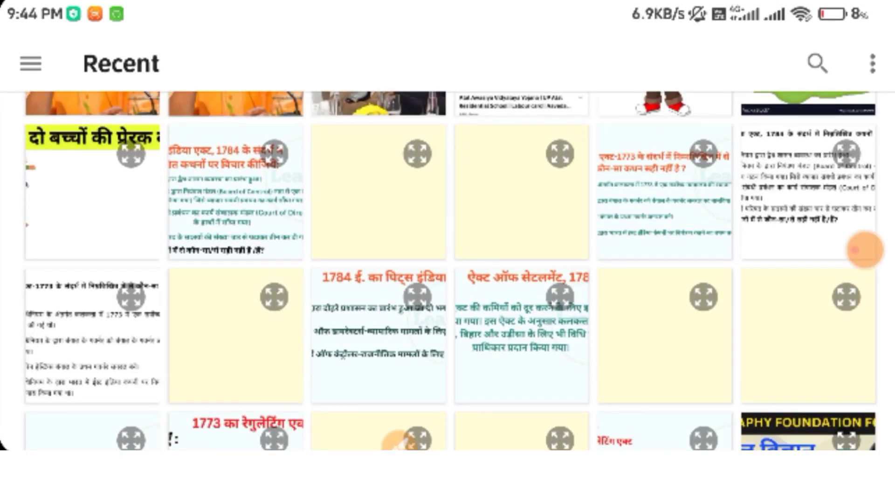
Insert the Learn Pre Q.2 Pitt's India Act 1784 image, then deselect it.
click(236, 191)
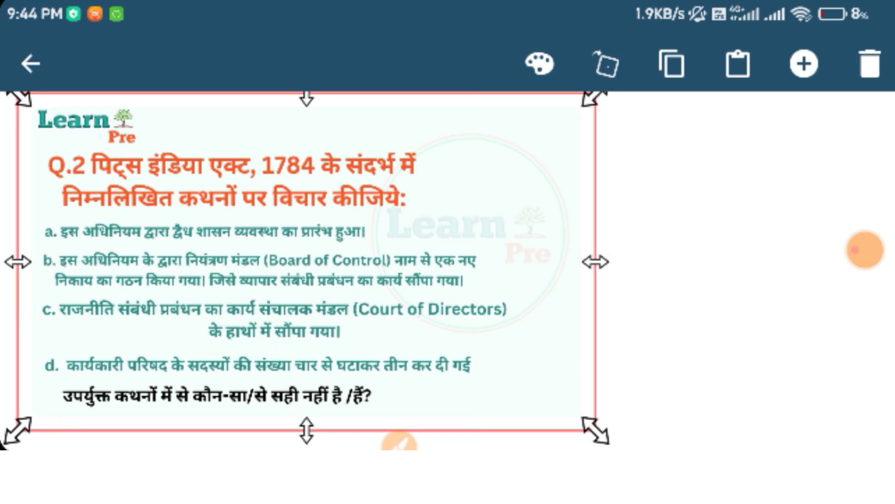
click(865, 250)
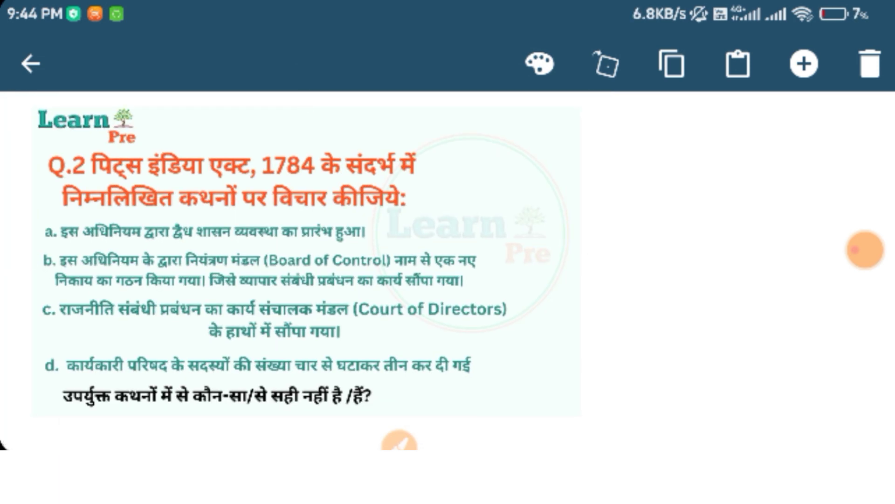
click(30, 64)
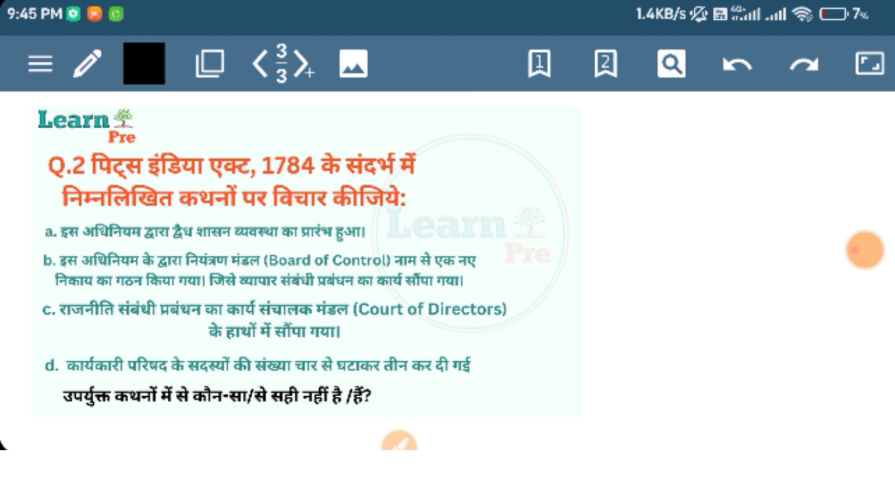
click(399, 441)
mouse_move(534, 160)
mouse_down()
mouse_move(545, 154)
mouse_move(631, 240)
mouse_up()
mouse_move(527, 253)
mouse_down()
mouse_move(576, 326)
mouse_move(651, 238)
mouse_up()
mouse_move(607, 139)
mouse_down()
mouse_move(647, 138)
mouse_move(672, 184)
mouse_move(578, 284)
mouse_move(730, 243)
mouse_up()
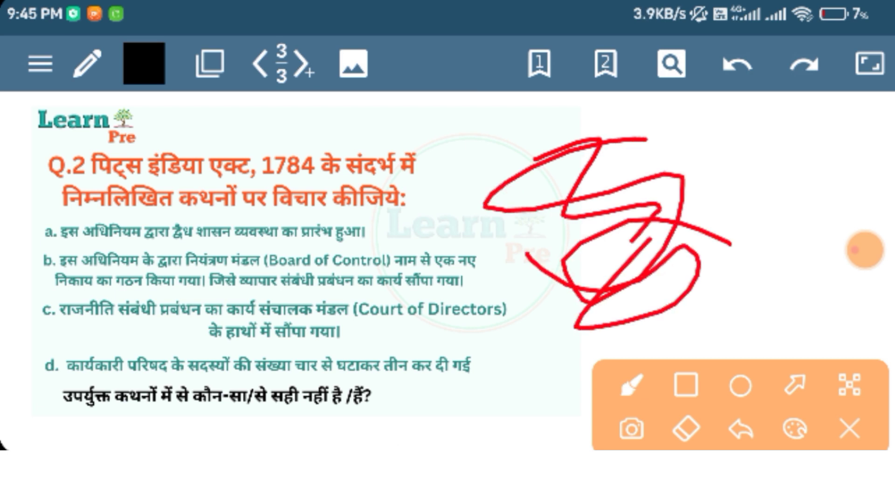
click(849, 428)
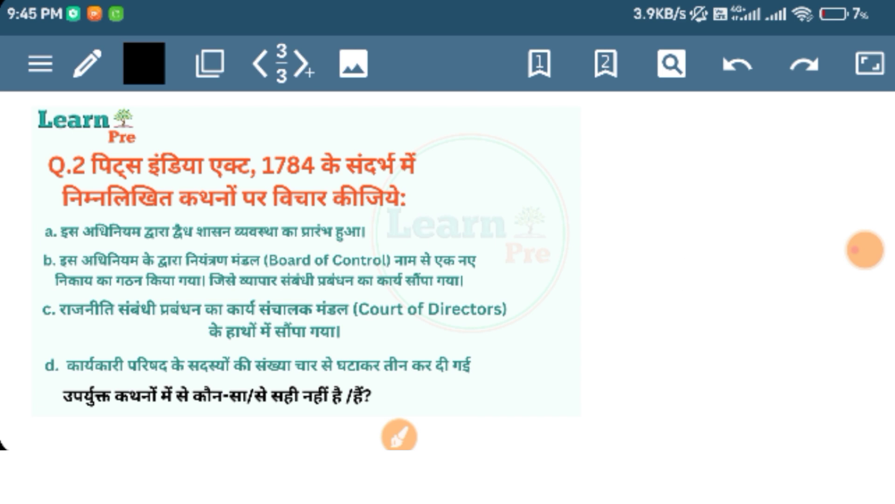
mouse_move(332, 65)
mouse_down()
mouse_move(326, 44)
mouse_move(280, 111)
mouse_move(332, 67)
mouse_up()
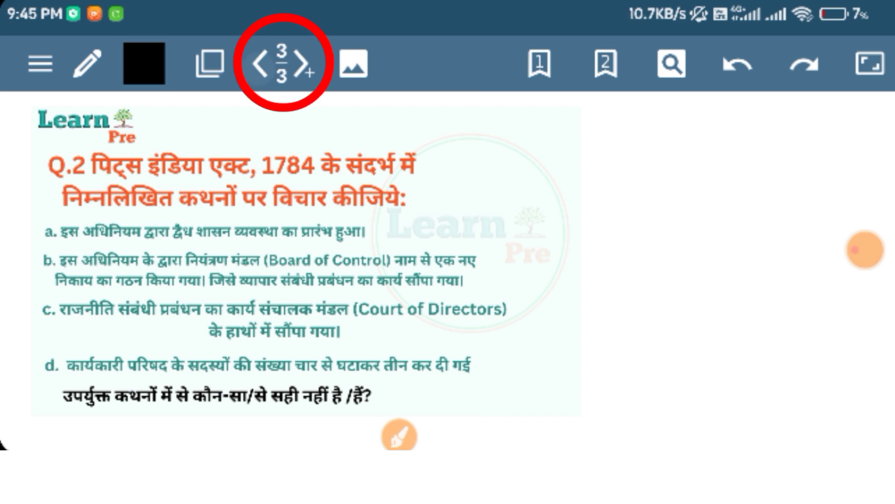
click(259, 63)
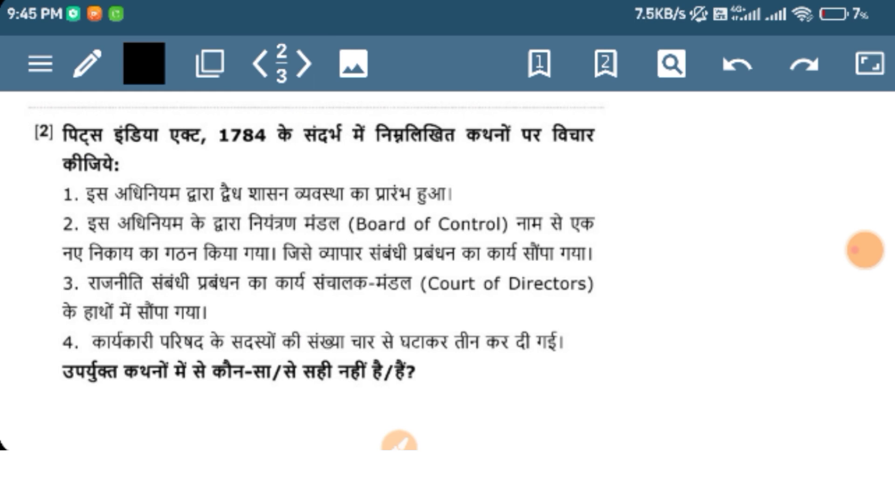
click(260, 64)
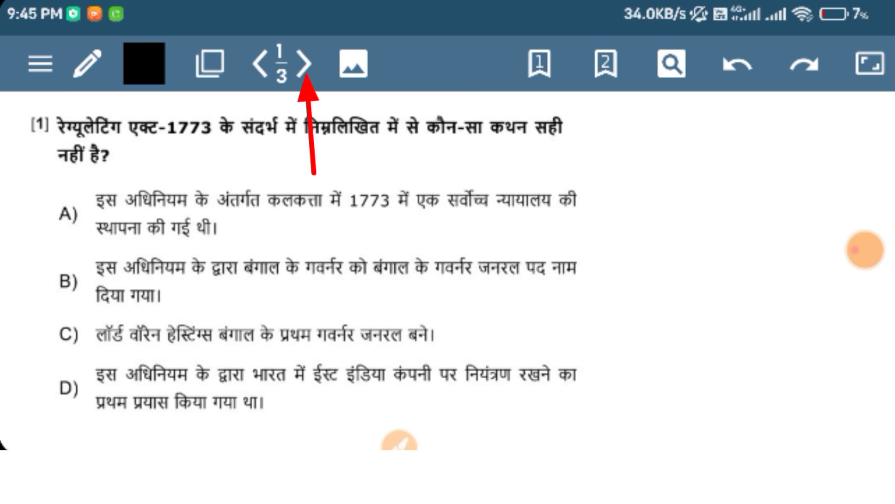
click(304, 64)
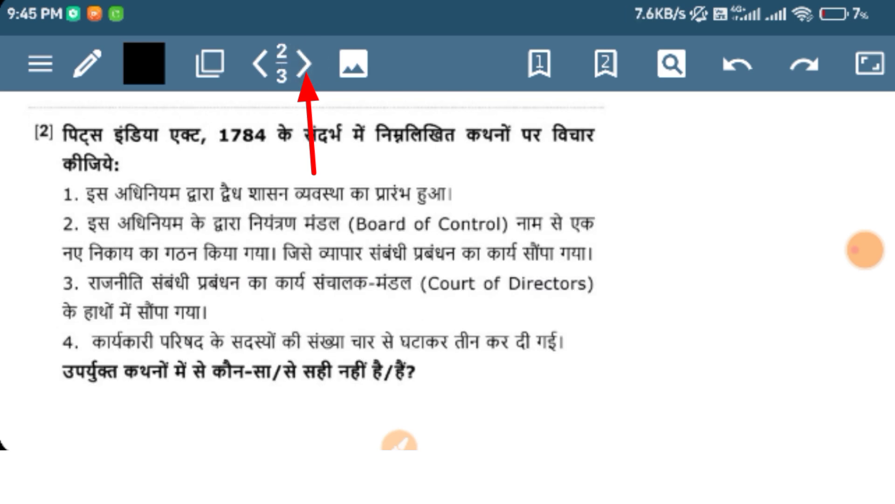
click(304, 64)
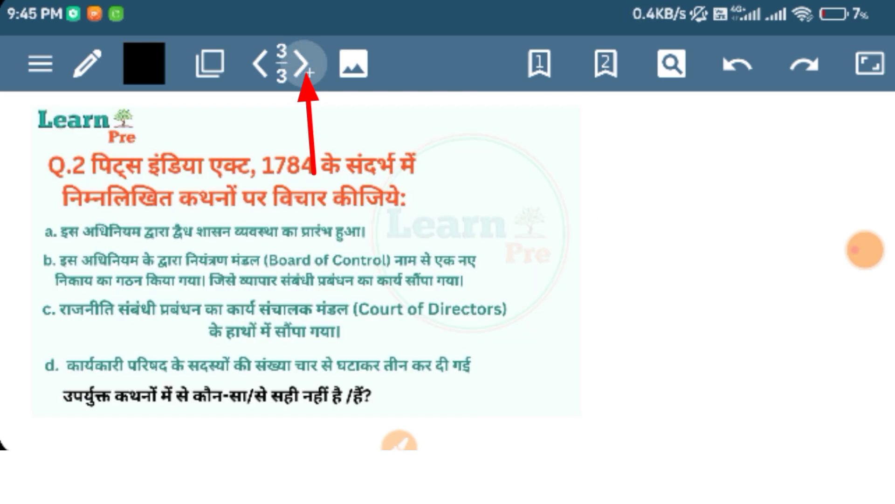